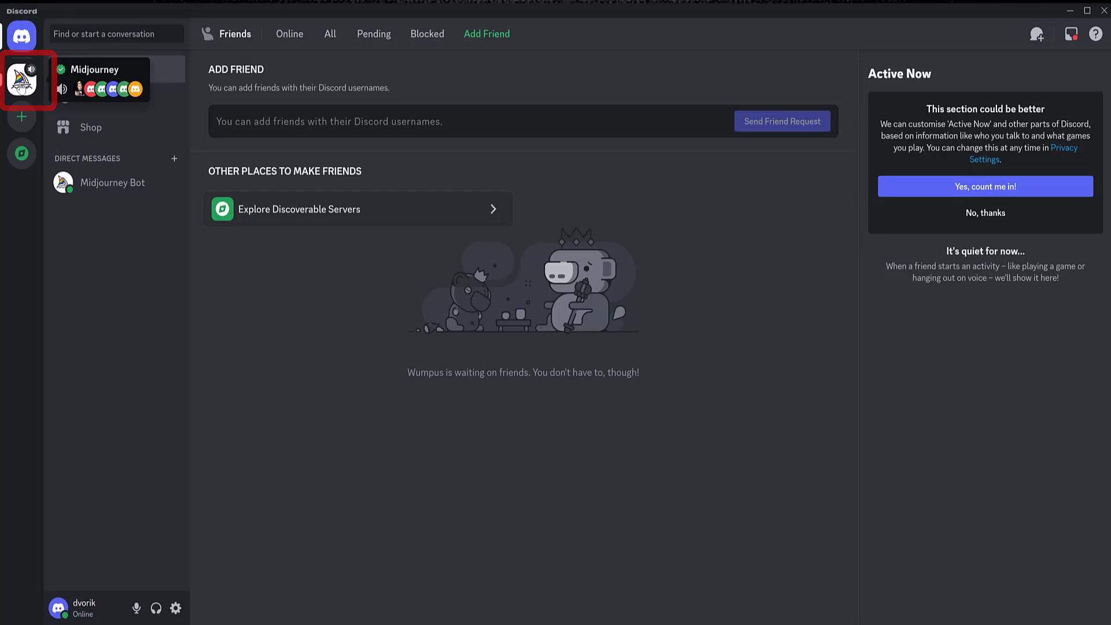
Step: Open the Midjourney server and expand its INFO channel category
{"action": "left_click", "coordinate": [22, 86]}
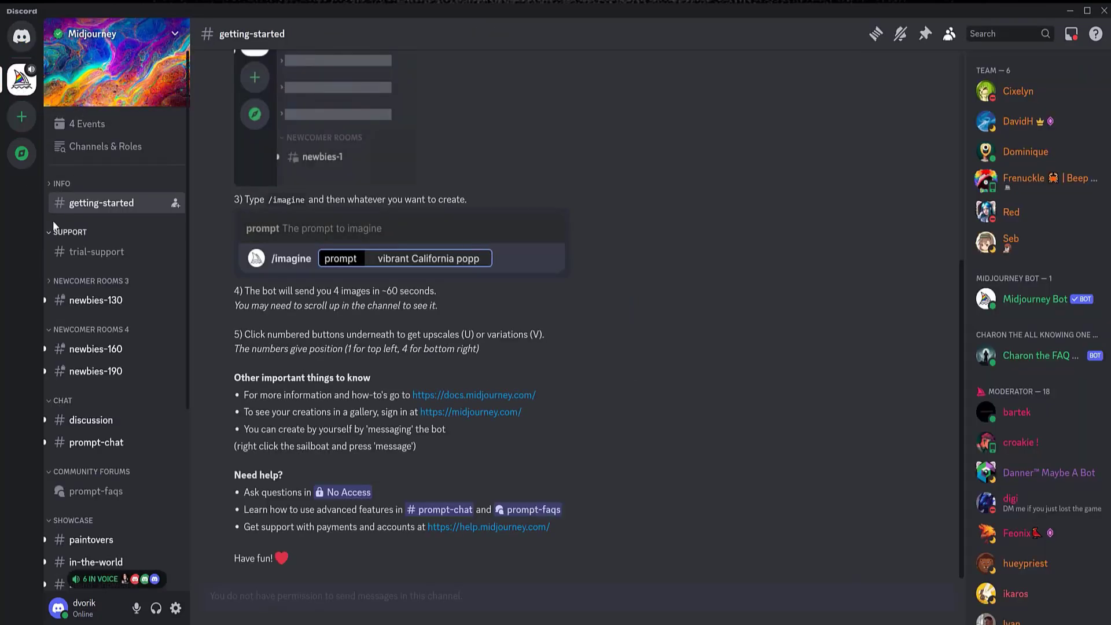
{"action": "left_click", "coordinate": [49, 184]}
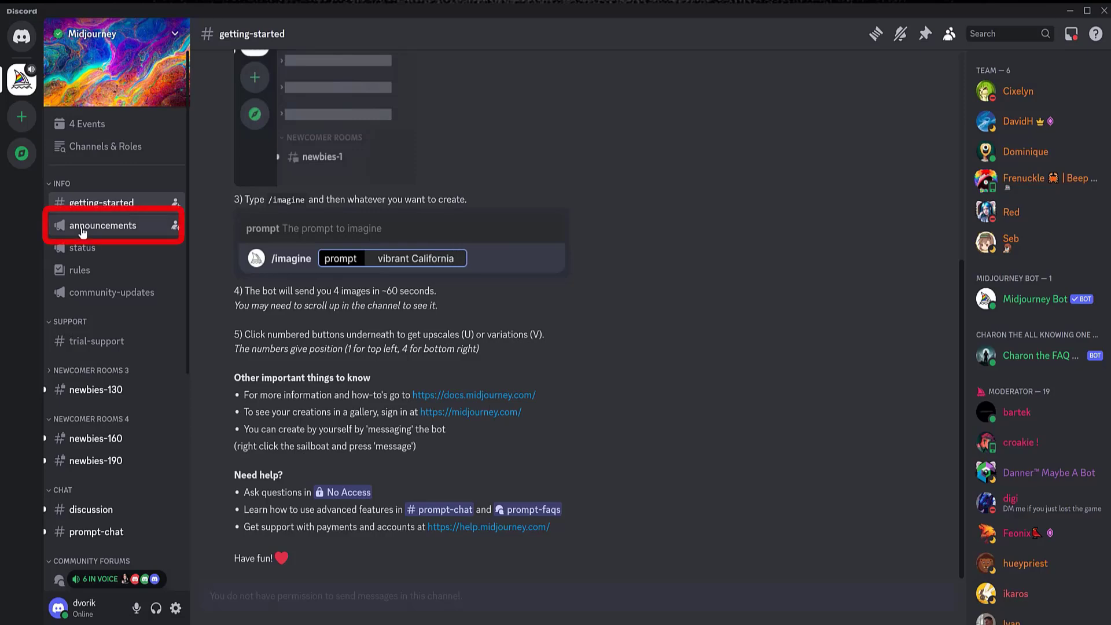
Step: Read through the posts in Midjourney's #announcements channel
{"action": "left_click", "coordinate": [83, 226]}
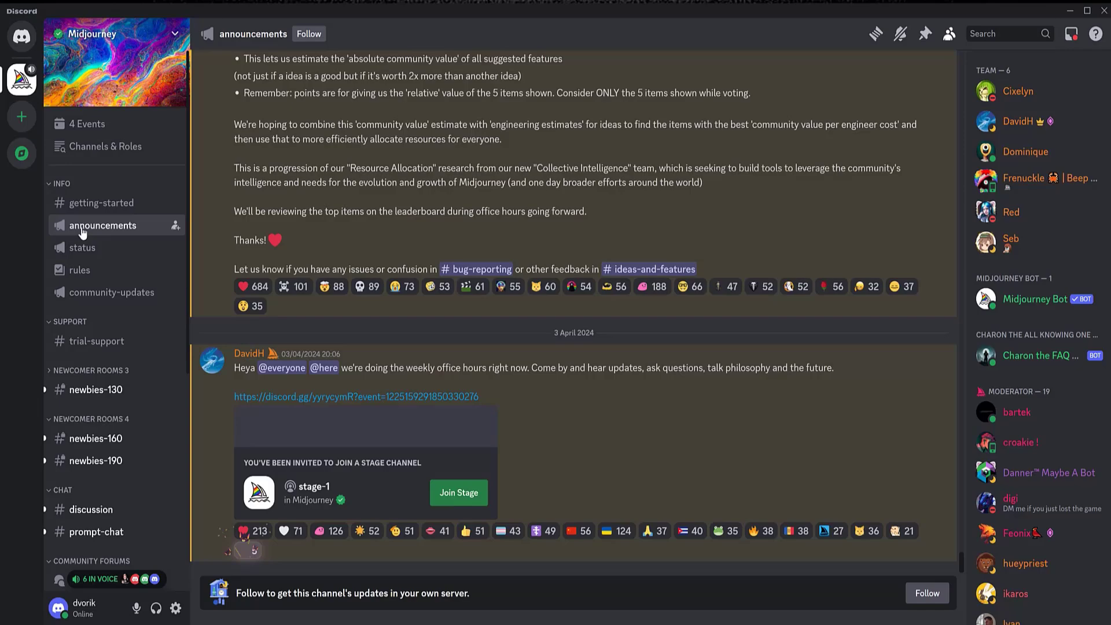
{"action": "scroll", "coordinate": [819, 478], "scroll_direction": "up", "scroll_amount": 15}
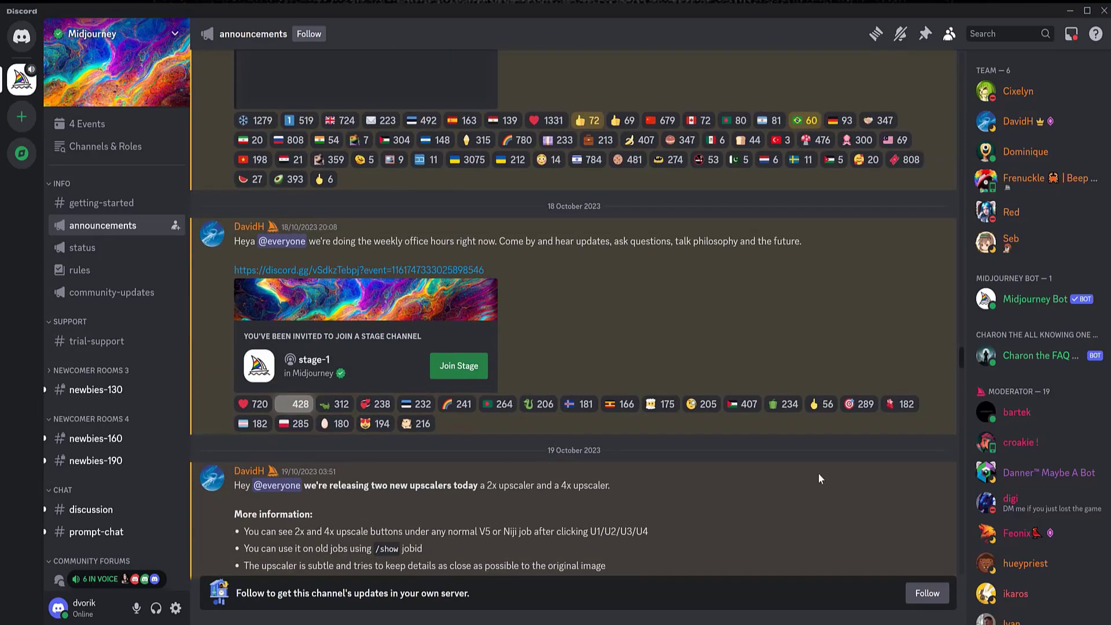
{"action": "scroll", "coordinate": [818, 479], "scroll_direction": "down", "scroll_amount": 3}
{"action": "scroll", "coordinate": [819, 474], "scroll_direction": "down", "scroll_amount": 7}
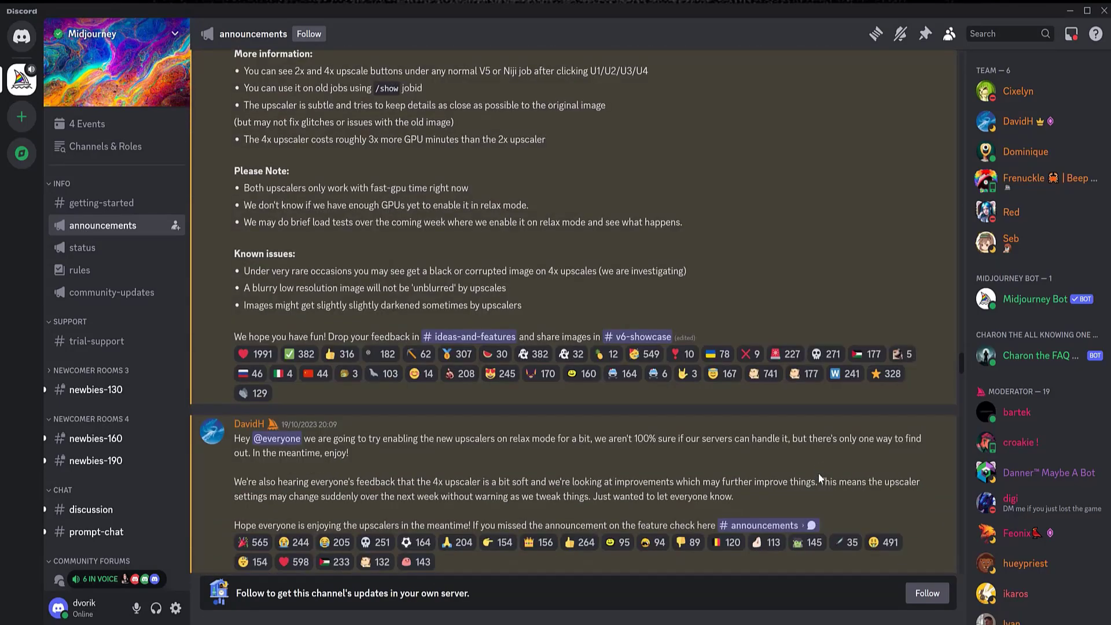
{"action": "scroll", "coordinate": [818, 473], "scroll_direction": "up", "scroll_amount": 10}
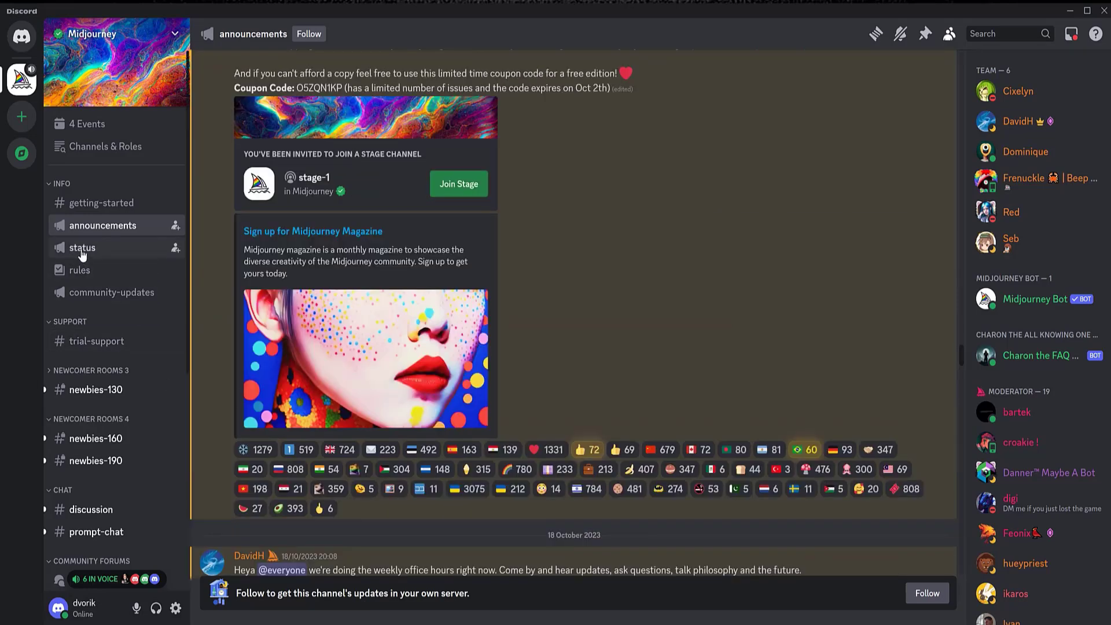
Step: Browse the February and March 2024 service-issue posts in #status
{"action": "left_click", "coordinate": [82, 249]}
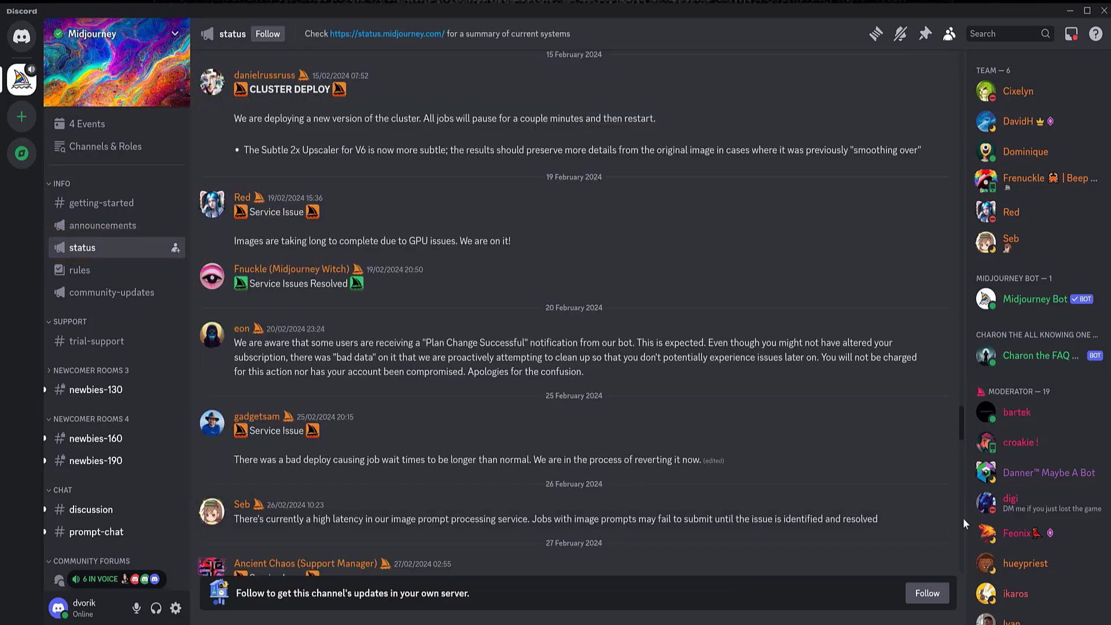
{"action": "scroll", "coordinate": [960, 519], "scroll_direction": "down", "scroll_amount": 3}
{"action": "scroll", "coordinate": [960, 519], "scroll_direction": "down", "scroll_amount": 6}
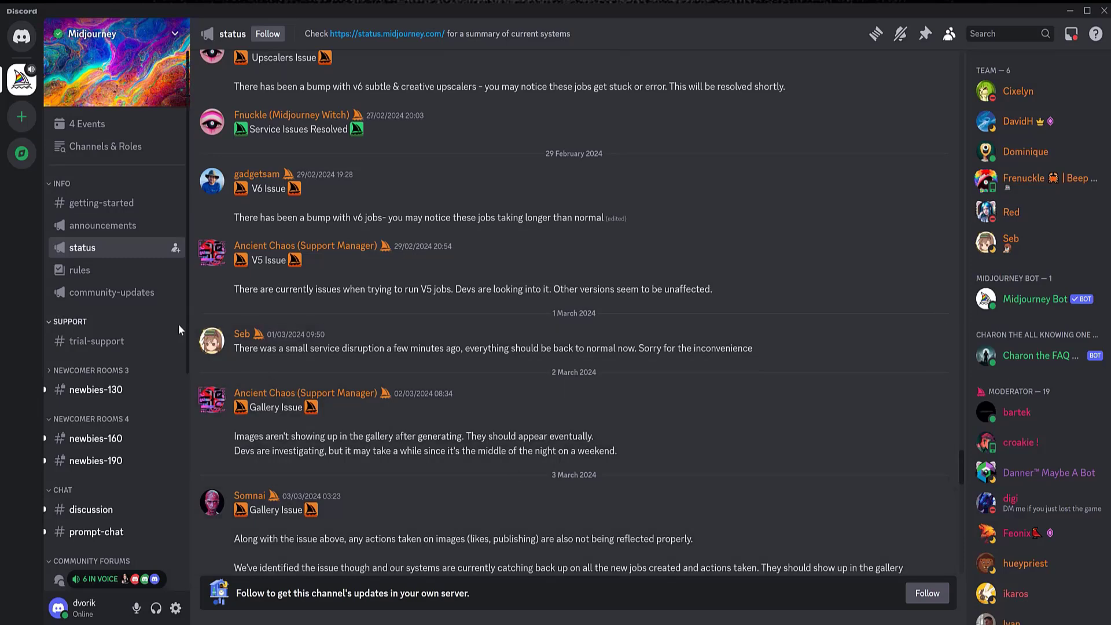
Step: Read the late-November 2023 stage event posts in #community-updates
{"action": "left_click", "coordinate": [99, 294]}
{"action": "scroll", "coordinate": [915, 463], "scroll_direction": "down", "scroll_amount": 6}
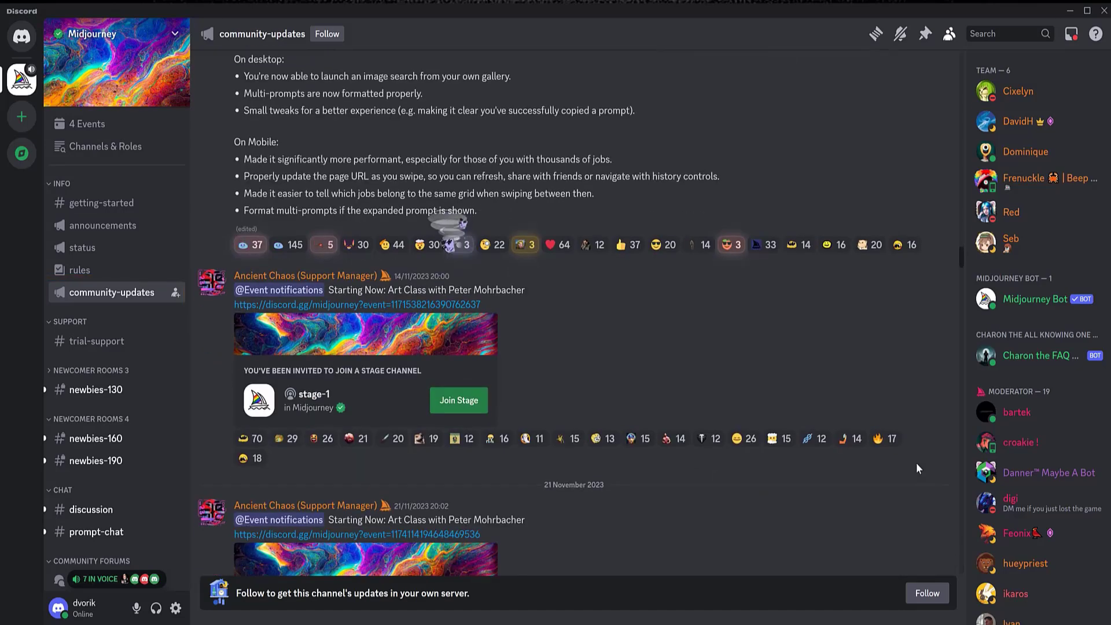
{"action": "scroll", "coordinate": [916, 467], "scroll_direction": "down", "scroll_amount": 5}
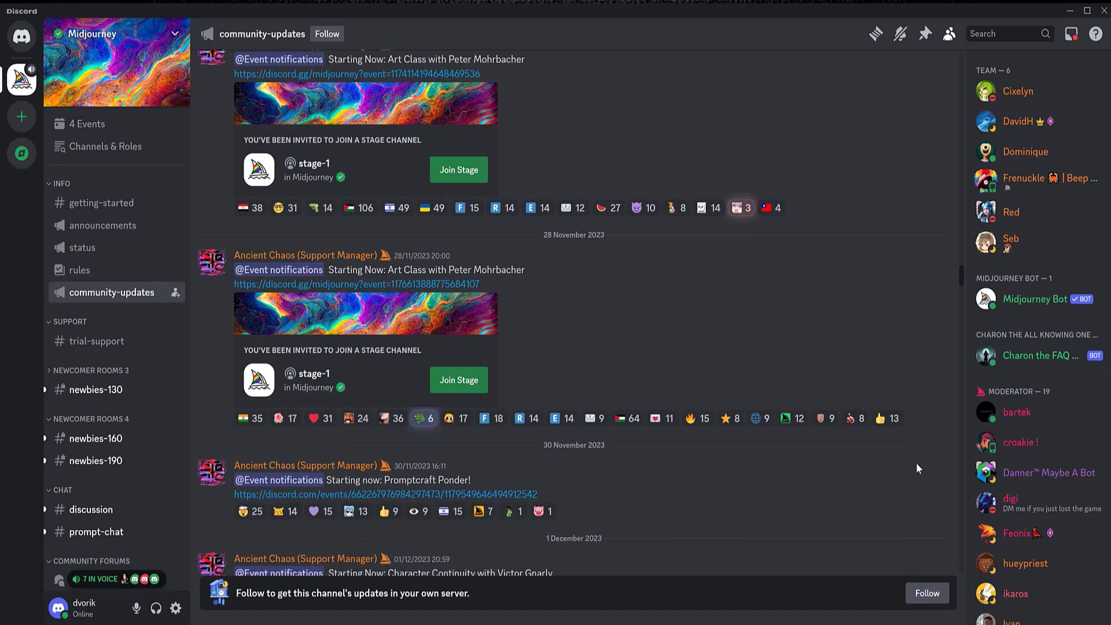
{"action": "scroll", "coordinate": [916, 467], "scroll_direction": "down", "scroll_amount": 2}
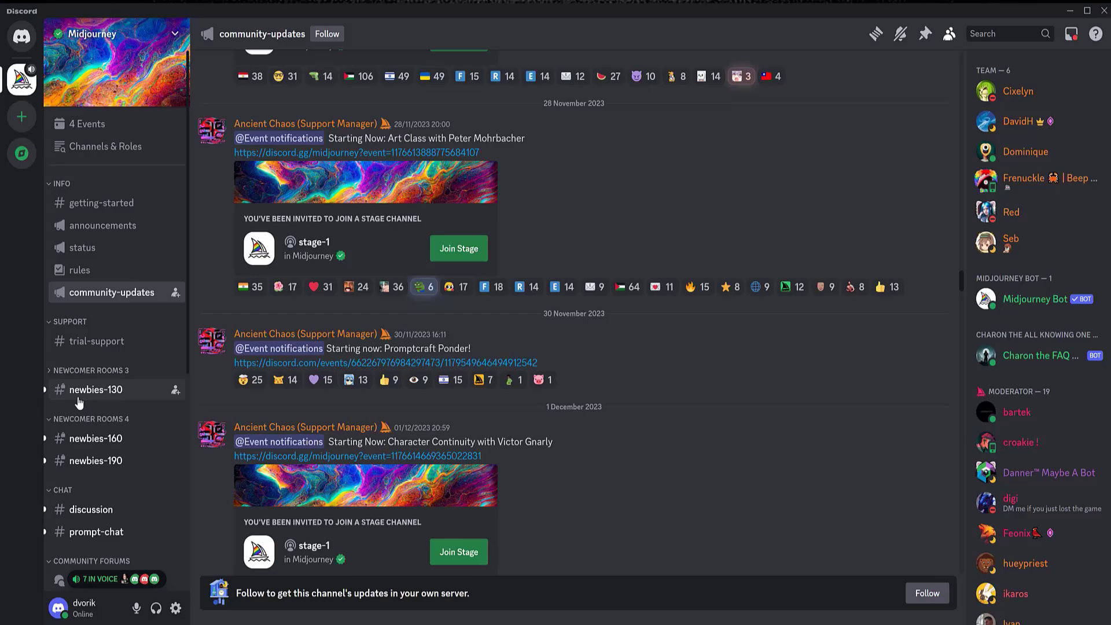
{"action": "mouse_move", "coordinate": [85, 391]}
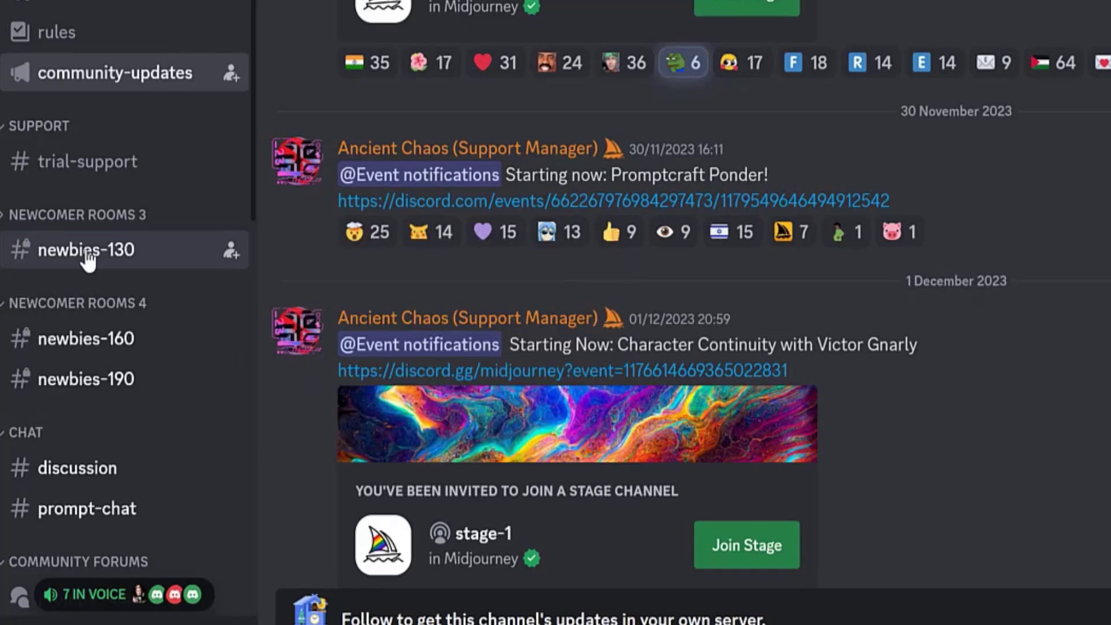
Step: Draft the /settings command in the #newbies-130 message box
{"action": "left_click", "coordinate": [87, 255]}
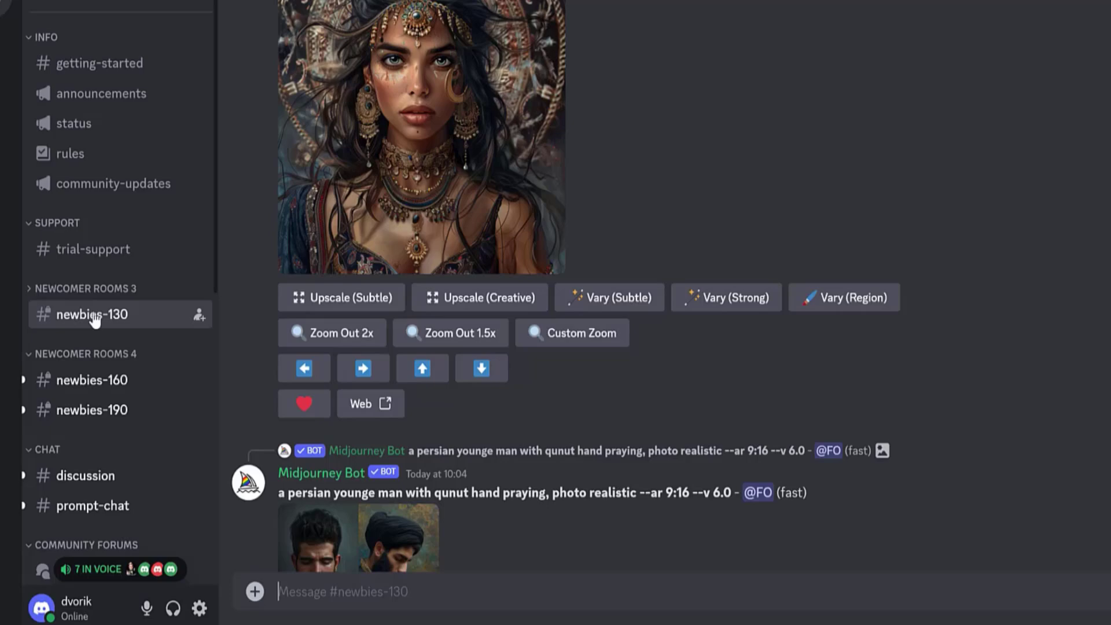
{"action": "type", "text": "/settin"}
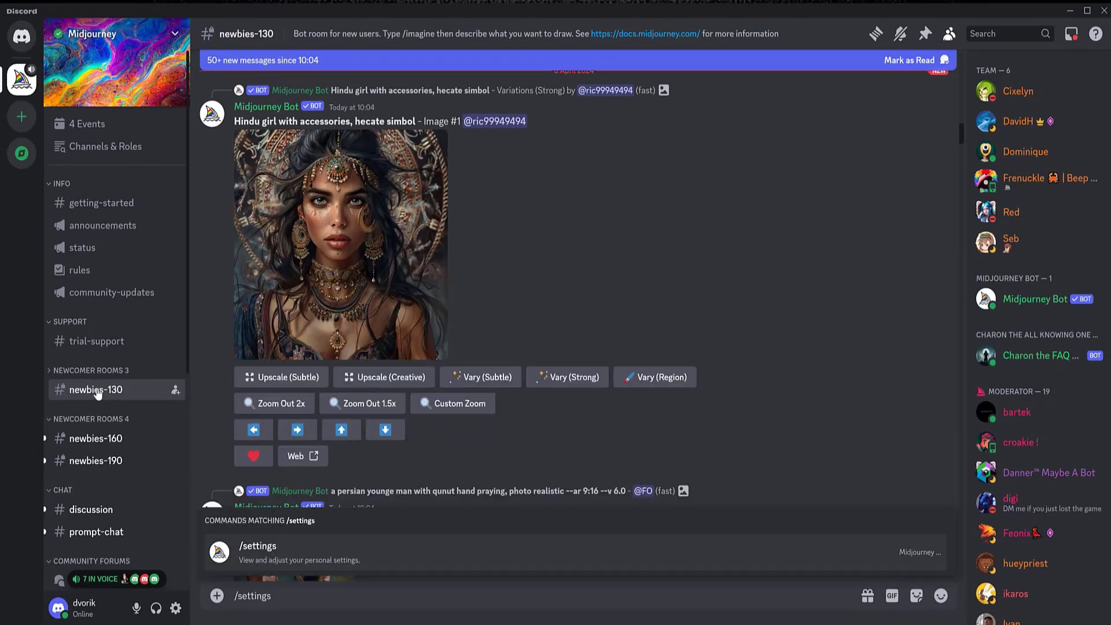
{"action": "type", "text": "gs"}
Step: Send /settings so Midjourney Bot replies with its settings panel showing suffix --s 750
{"action": "key", "text": "Return"}
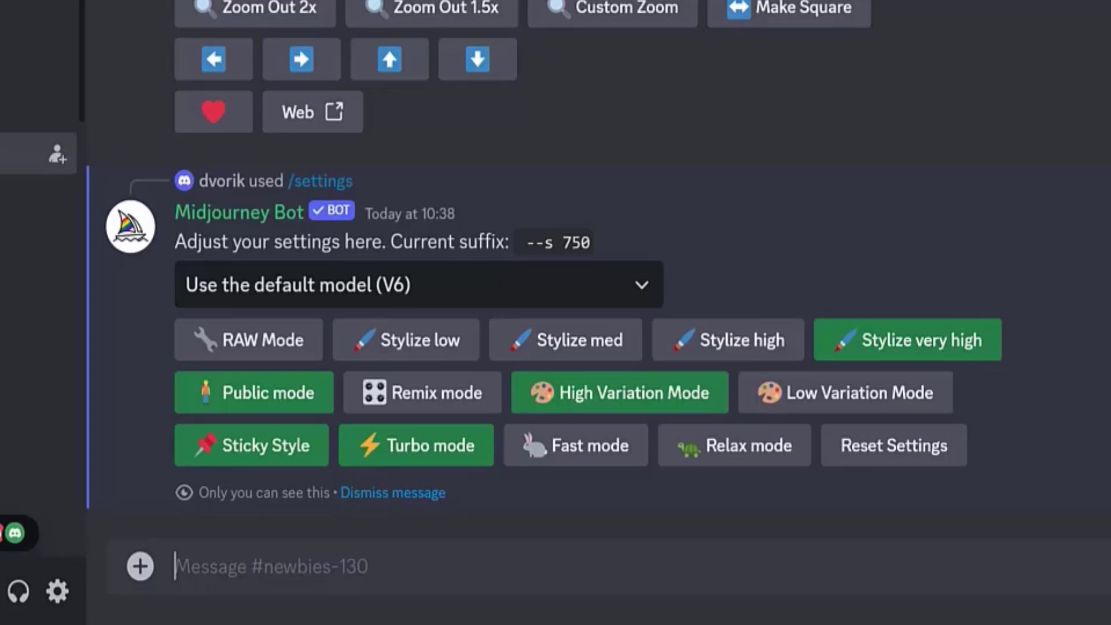
Step: Review the model list without changing it, then enable RAW Mode (suffix --s 750 --style raw)
{"action": "left_click", "coordinate": [642, 286]}
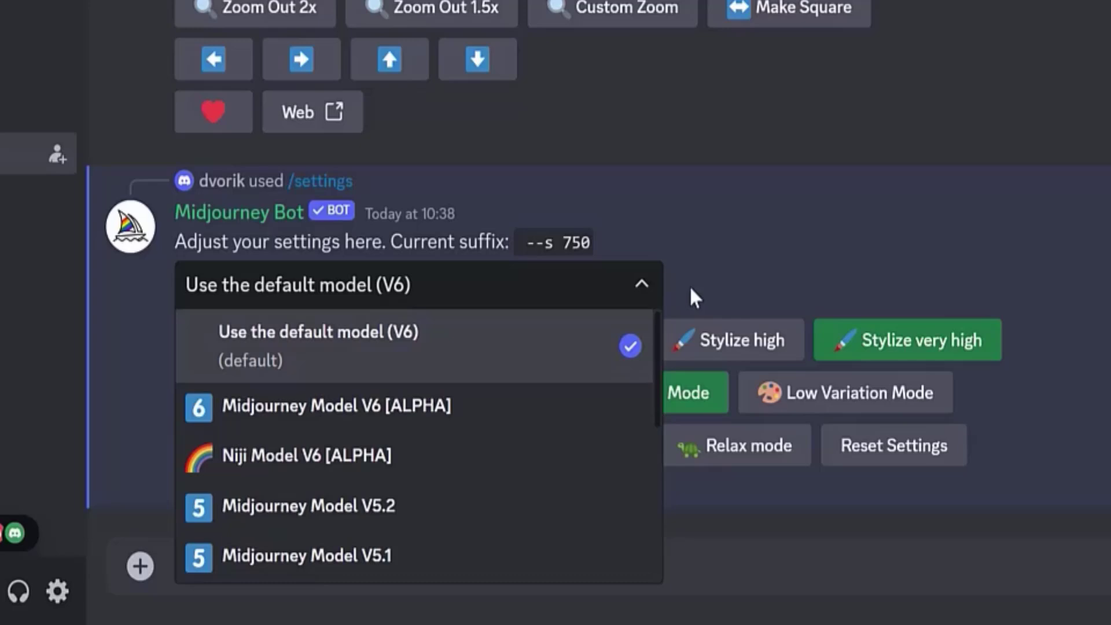
{"action": "left_click", "coordinate": [641, 283]}
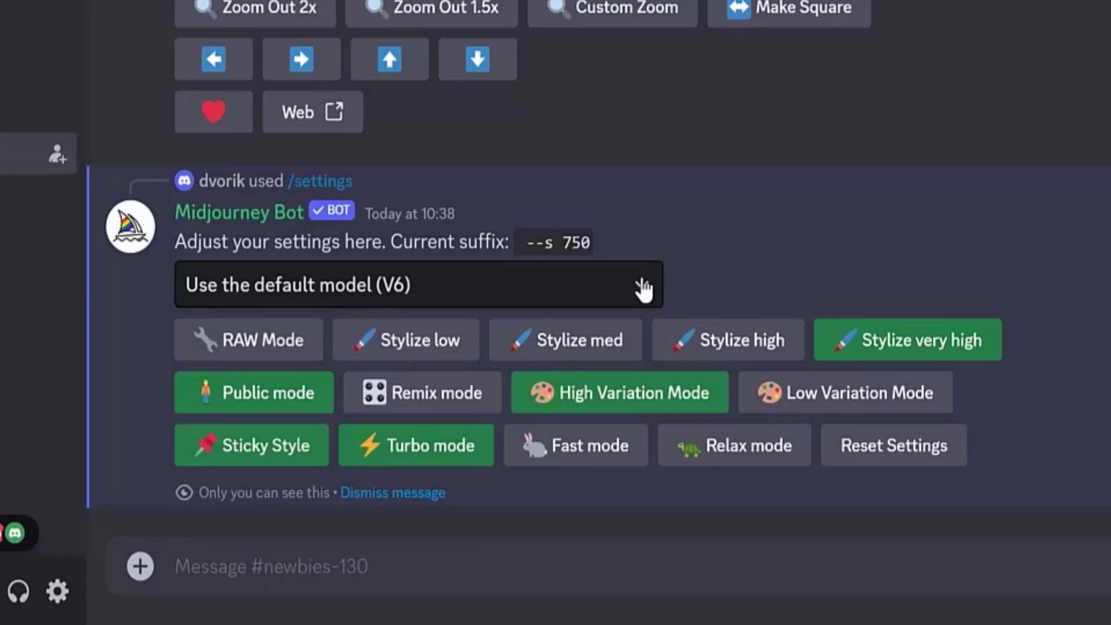
{"action": "left_click", "coordinate": [270, 346]}
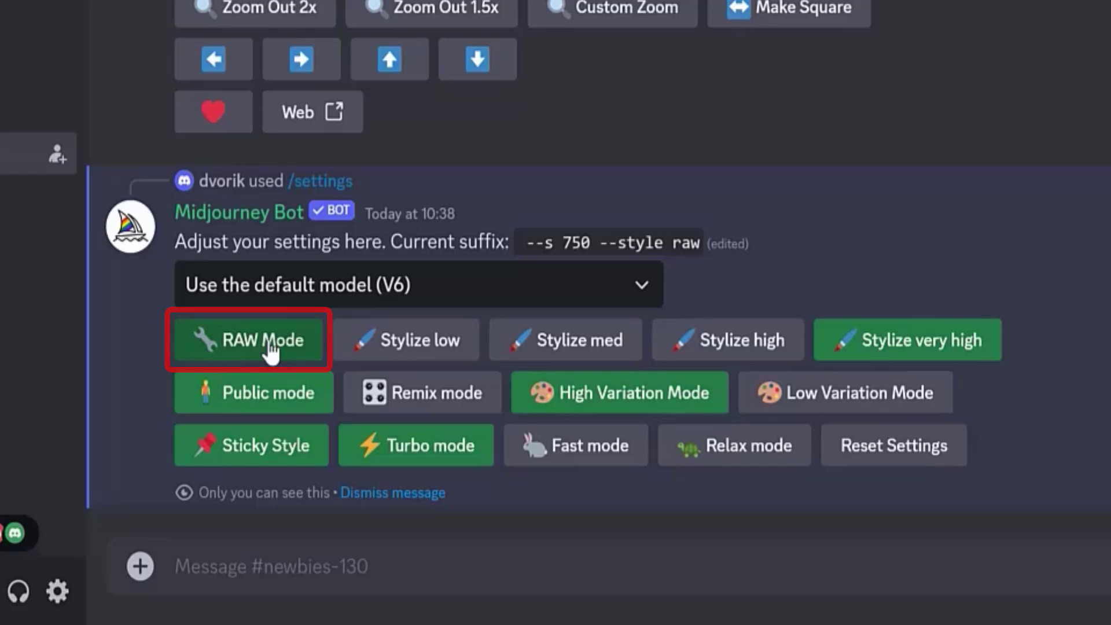
Step: Disable RAW Mode, restoring suffix --s 750, then enable Remix mode
{"action": "left_click", "coordinate": [268, 347]}
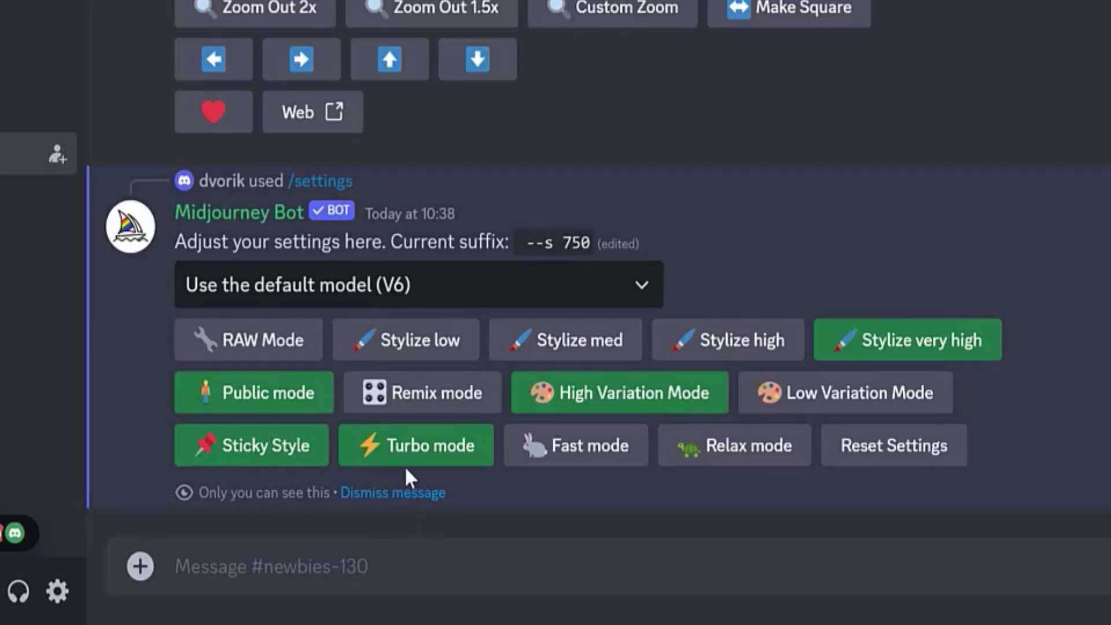
{"action": "left_click", "coordinate": [423, 398]}
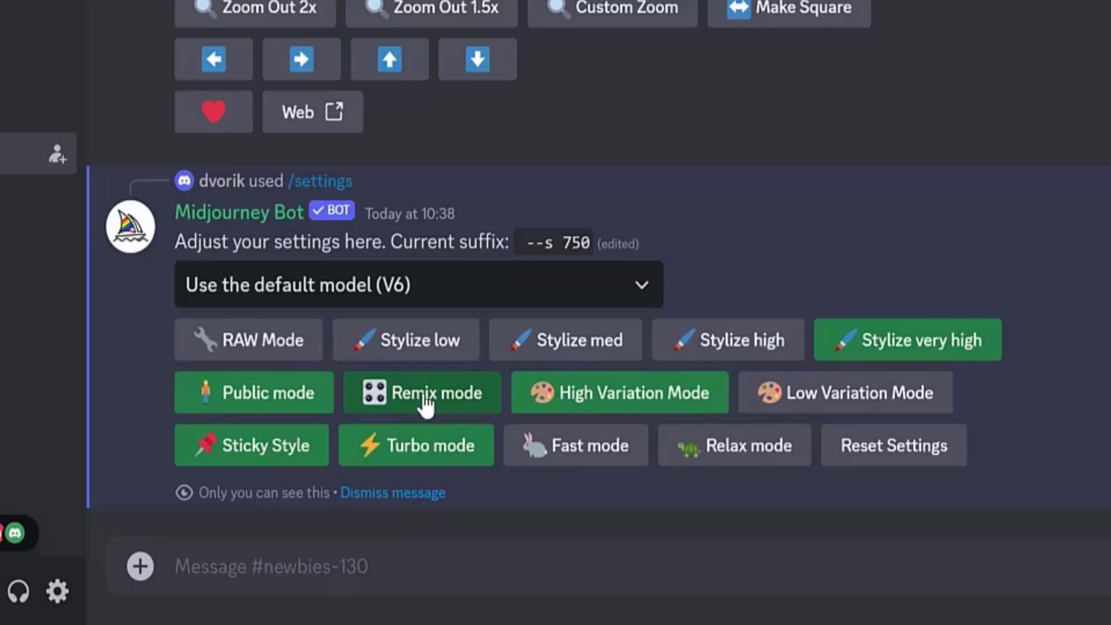
Step: Toggle Remix mode off, keeping the suffix at --s 750
{"action": "left_click", "coordinate": [426, 405]}
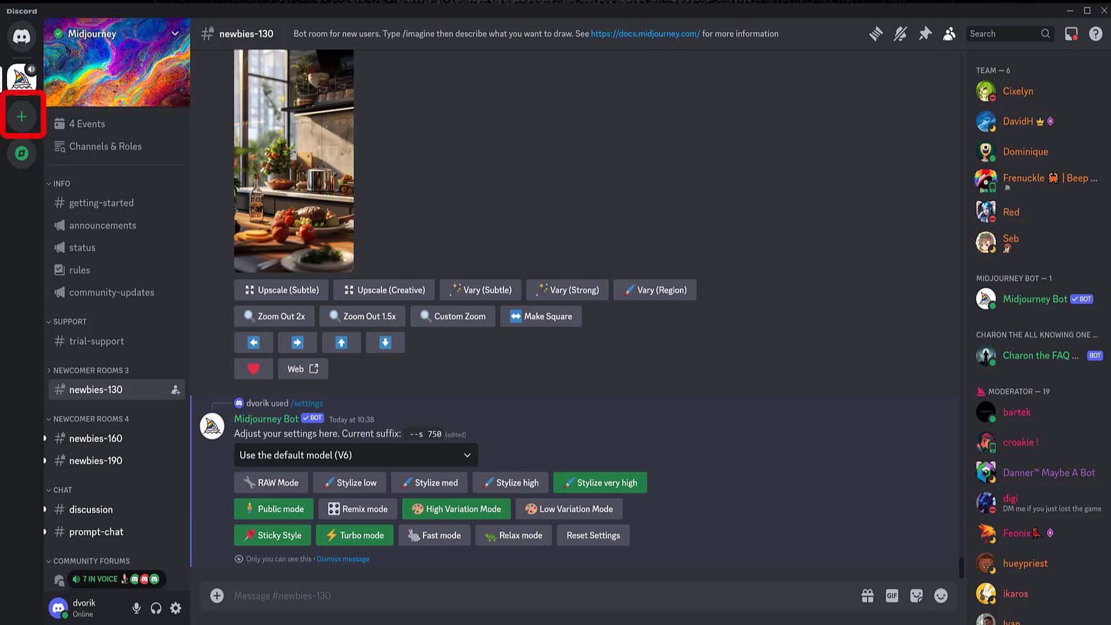
Step: Start a new server from scratch for me and my friends, named dvorik
{"action": "left_click", "coordinate": [22, 119]}
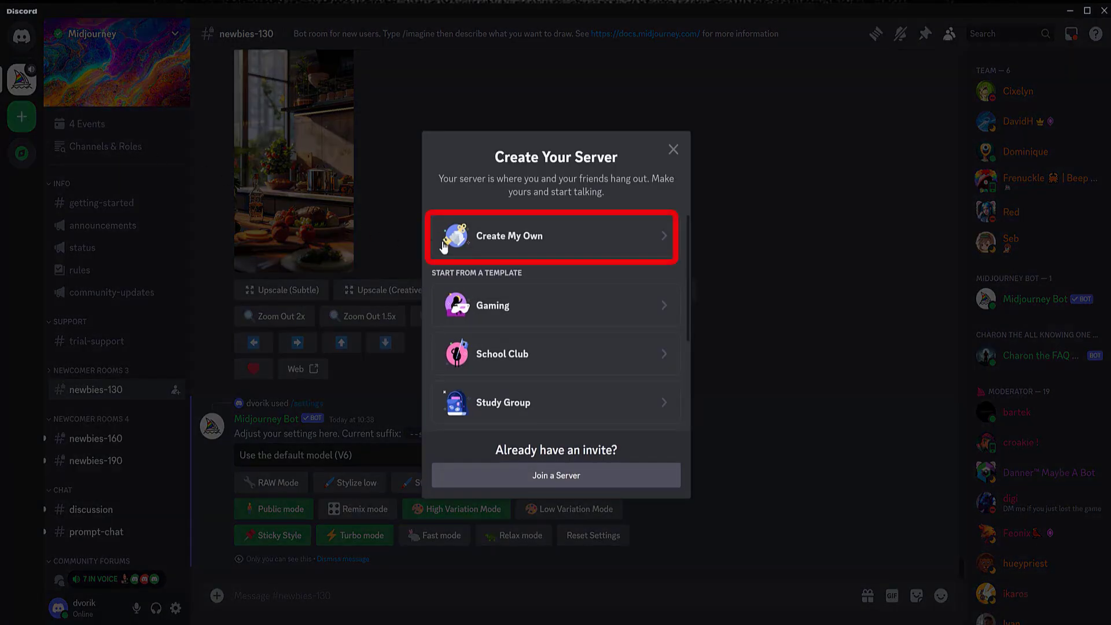
{"action": "left_click", "coordinate": [503, 238]}
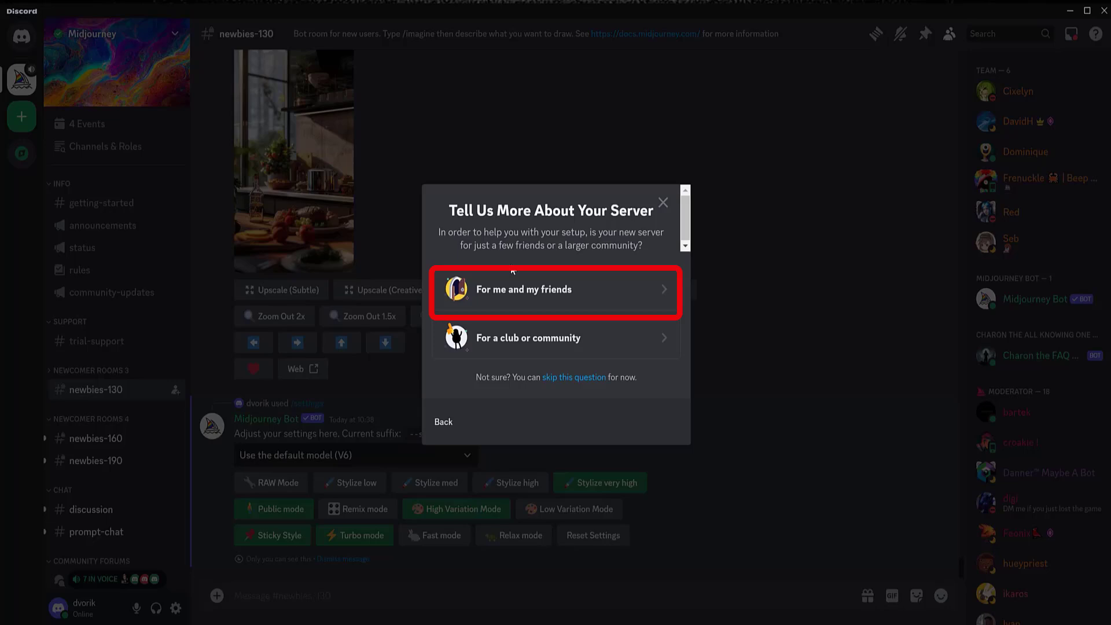
{"action": "left_click", "coordinate": [518, 294]}
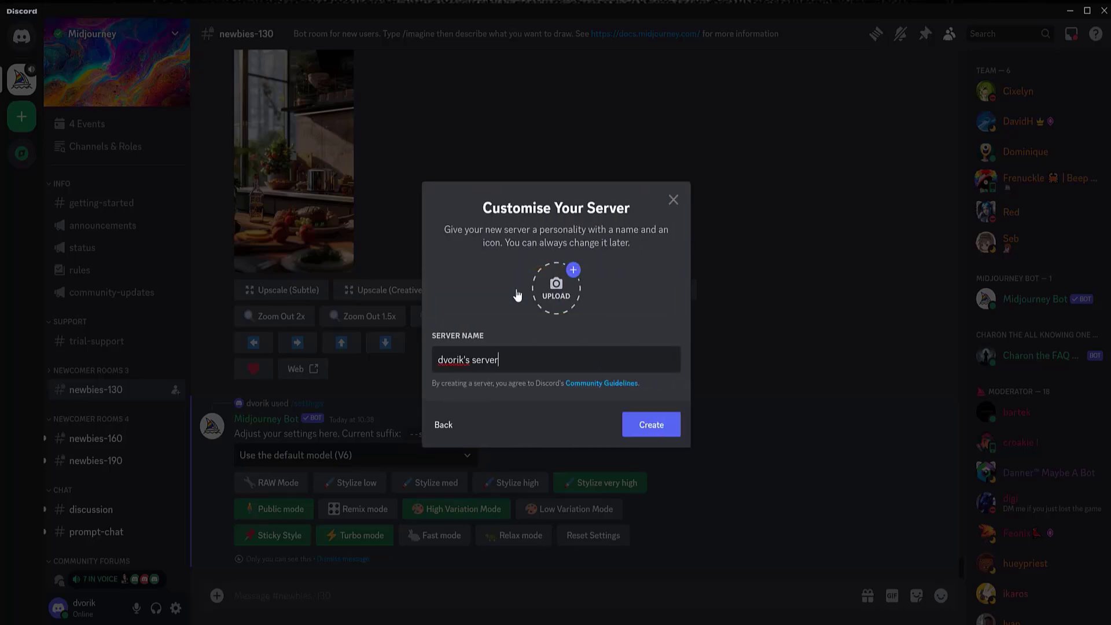
{"action": "left_click_drag", "start_coordinate": [464, 360], "coordinate": [499, 360]}
{"action": "key", "text": "BackSpace"}
Step: Use the server image from the Desktop as its icon and create the server
{"action": "left_click", "coordinate": [559, 288]}
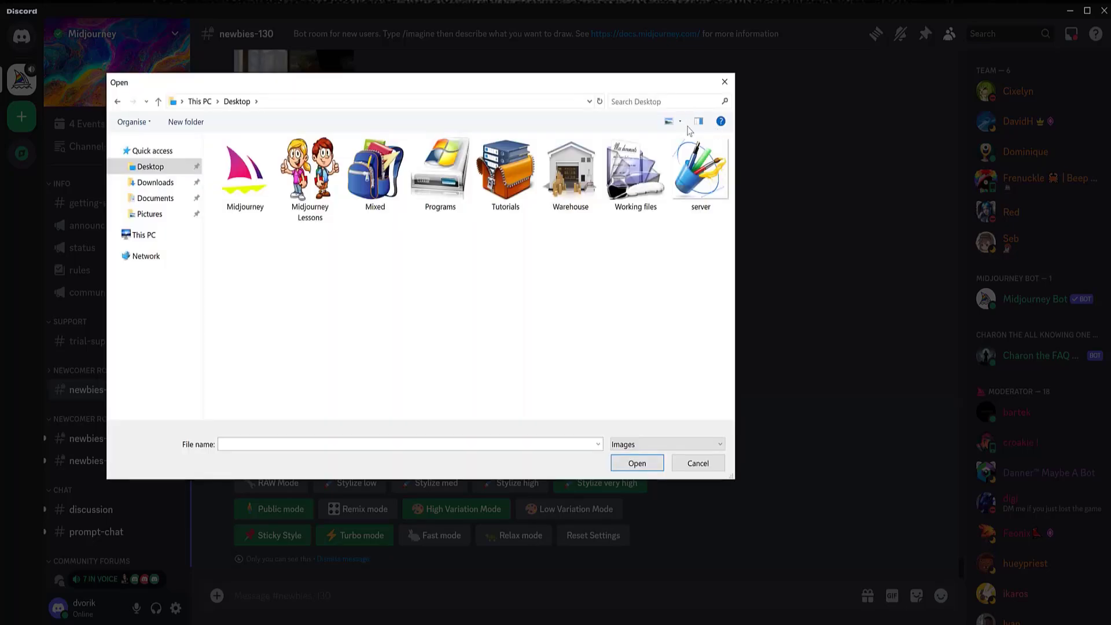
{"action": "left_click", "coordinate": [699, 167]}
{"action": "double_click", "coordinate": [699, 167]}
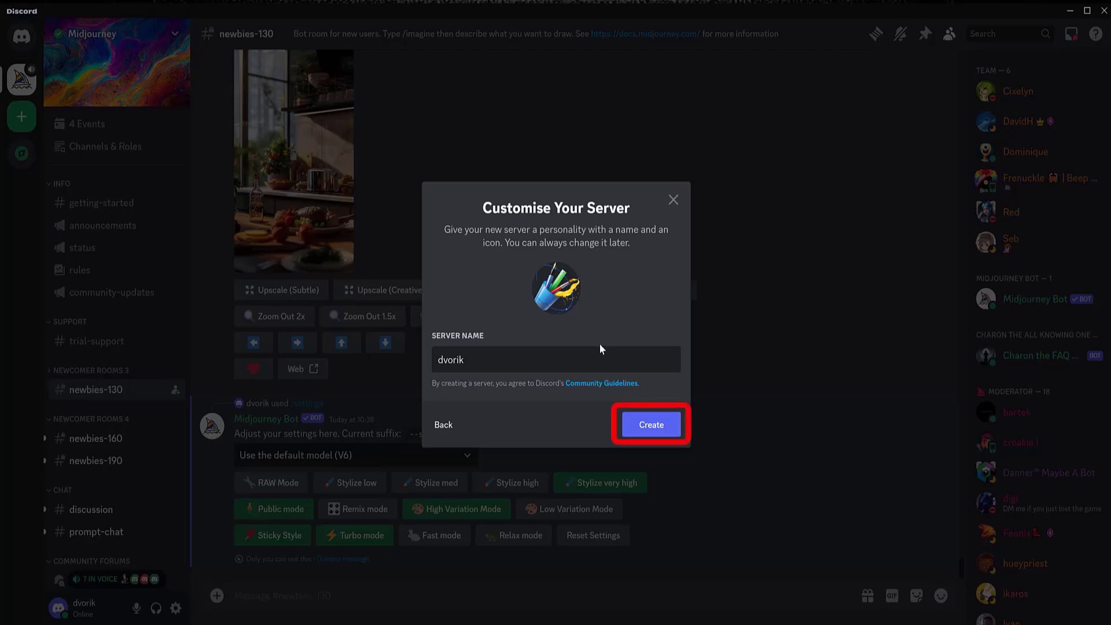
{"action": "left_click", "coordinate": [652, 427]}
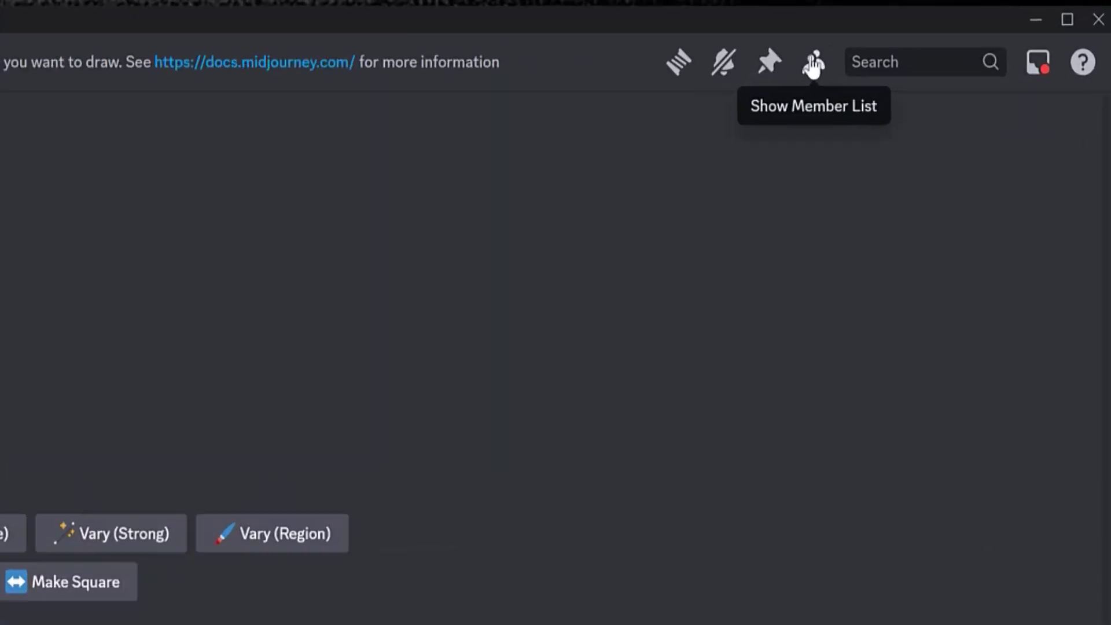
Step: Show the Midjourney member list, with Midjourney Bot in its own bot group
{"action": "left_click", "coordinate": [949, 33]}
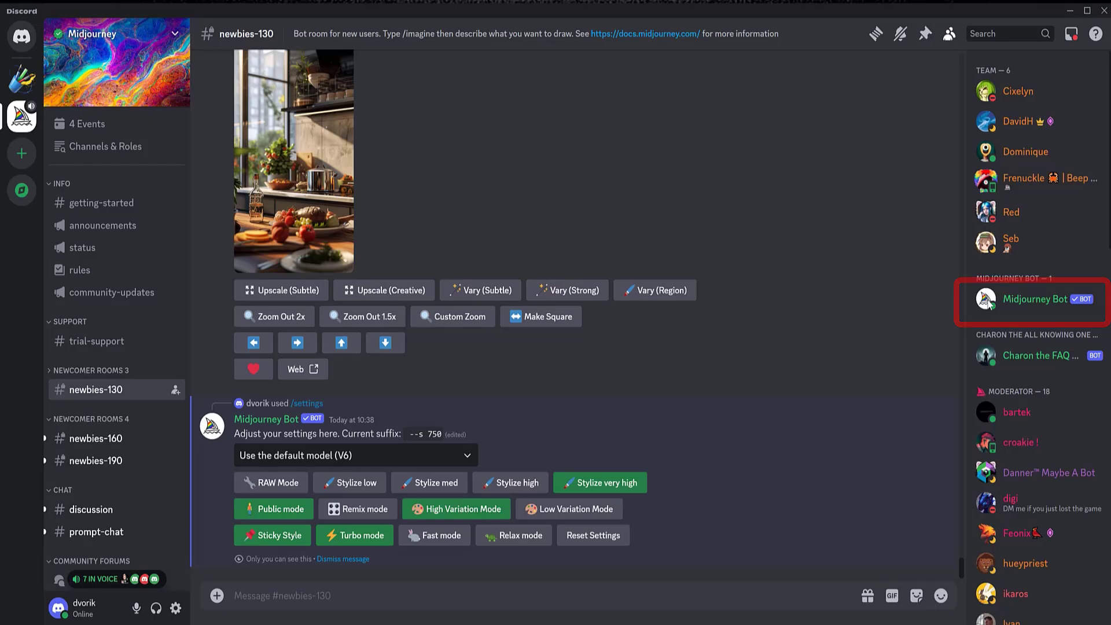
Step: Authorise the Midjourney Bot into the dvorik server, pass the captcha, and switch to dvorik
{"action": "left_click", "coordinate": [1027, 300]}
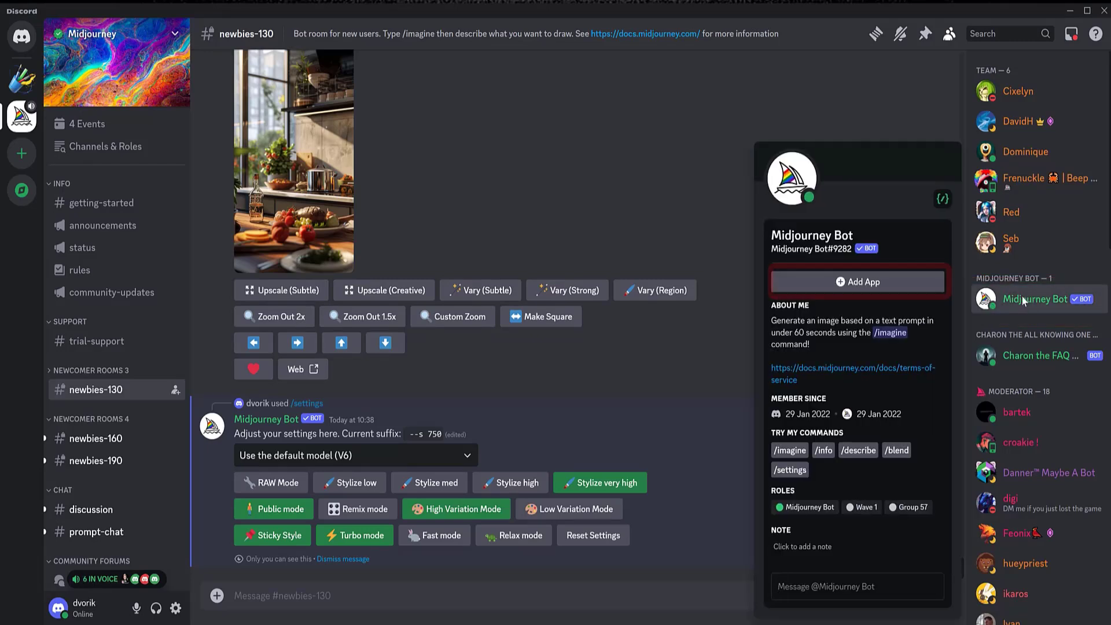
{"action": "left_click", "coordinate": [866, 283]}
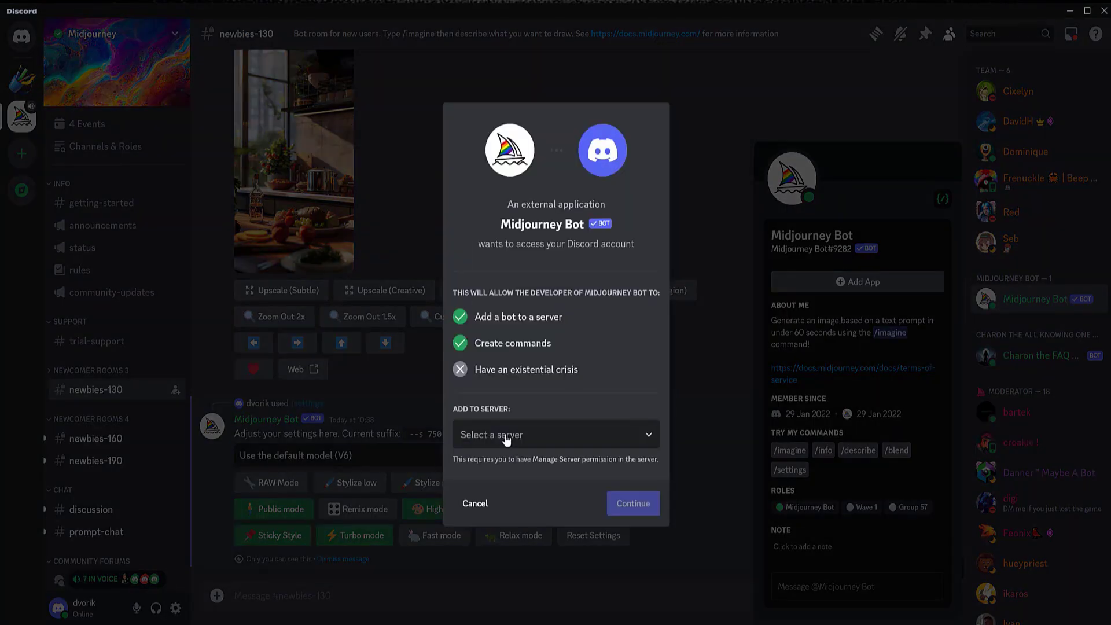
{"action": "left_click", "coordinate": [507, 439]}
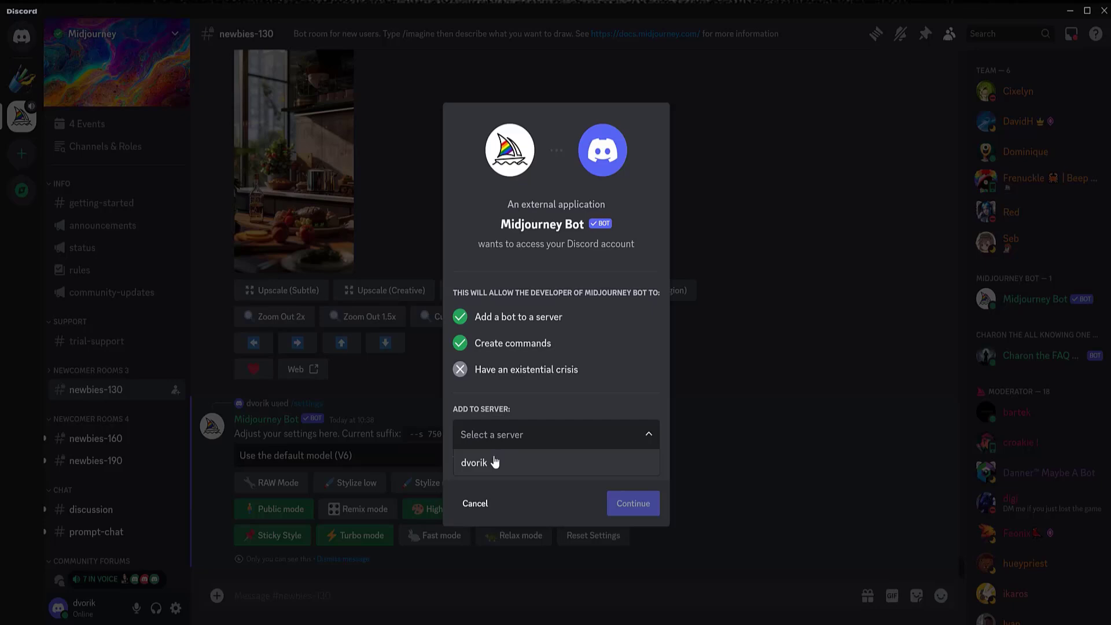
{"action": "left_click", "coordinate": [474, 464]}
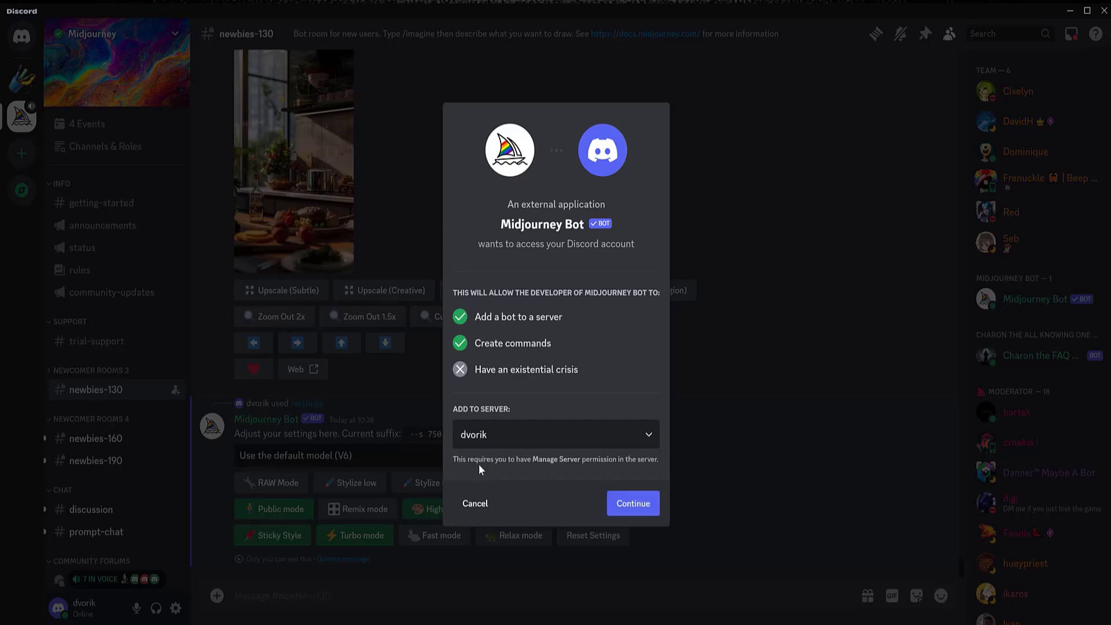
{"action": "left_click", "coordinate": [640, 513]}
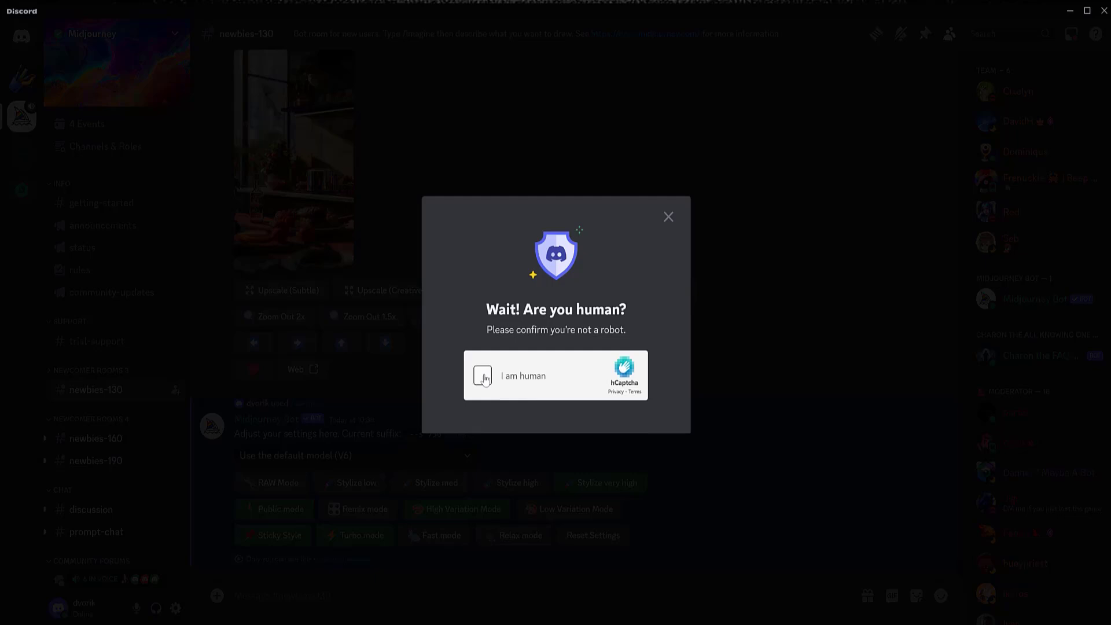
{"action": "left_click", "coordinate": [483, 376]}
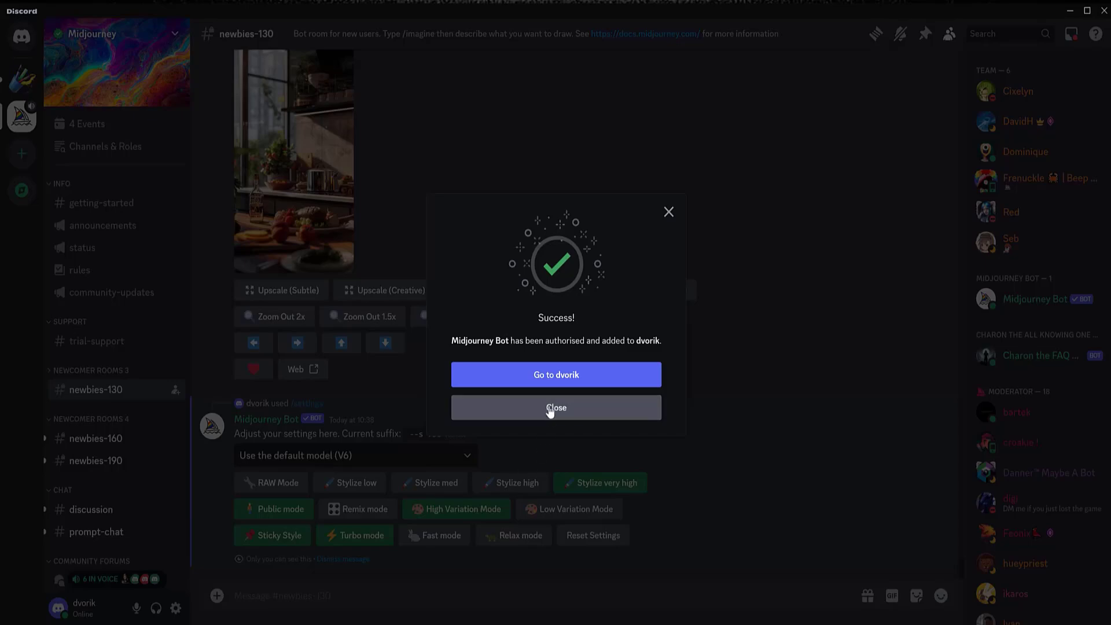
{"action": "left_click", "coordinate": [554, 377]}
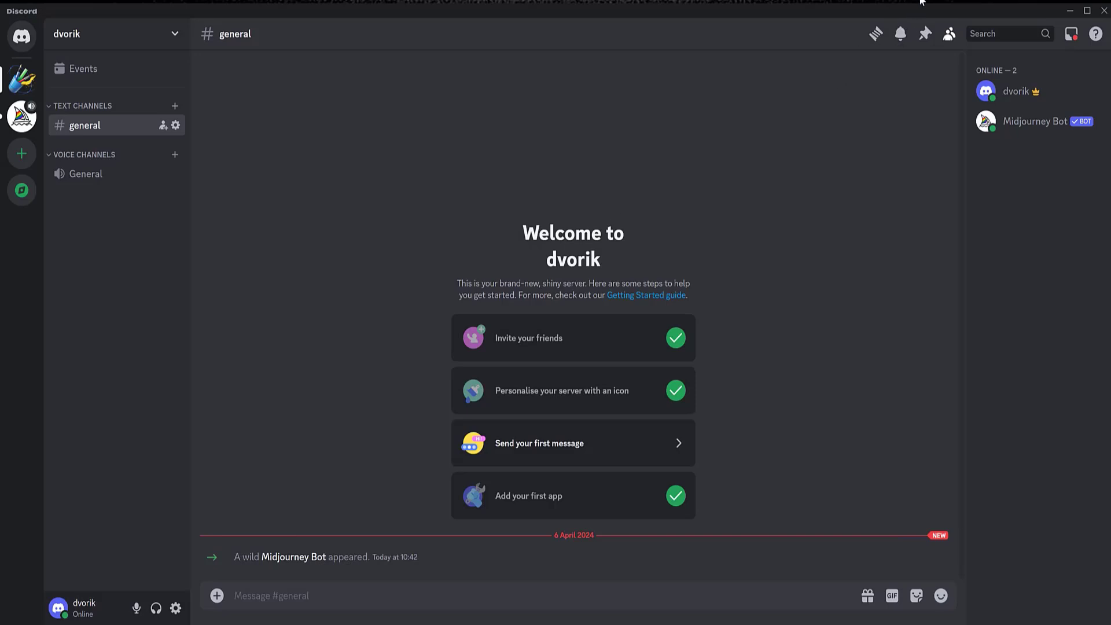
Step: From dvorik's Server Settings choose Delete Server and enter 'dvorik' as the confirmation name
{"action": "right_click", "coordinate": [21, 81]}
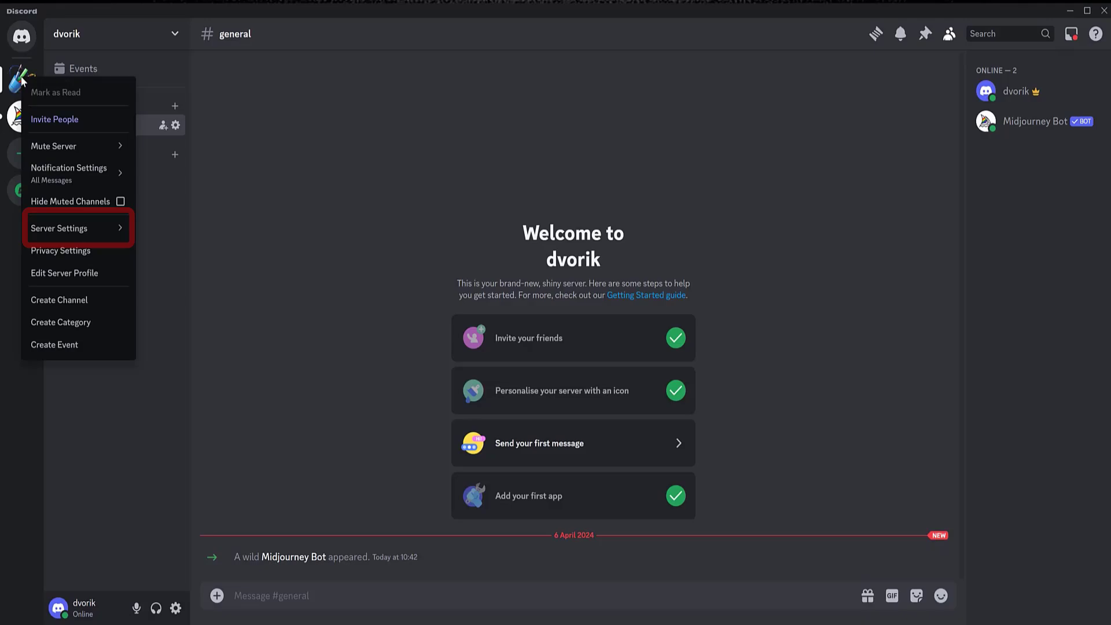
{"action": "left_click", "coordinate": [67, 231]}
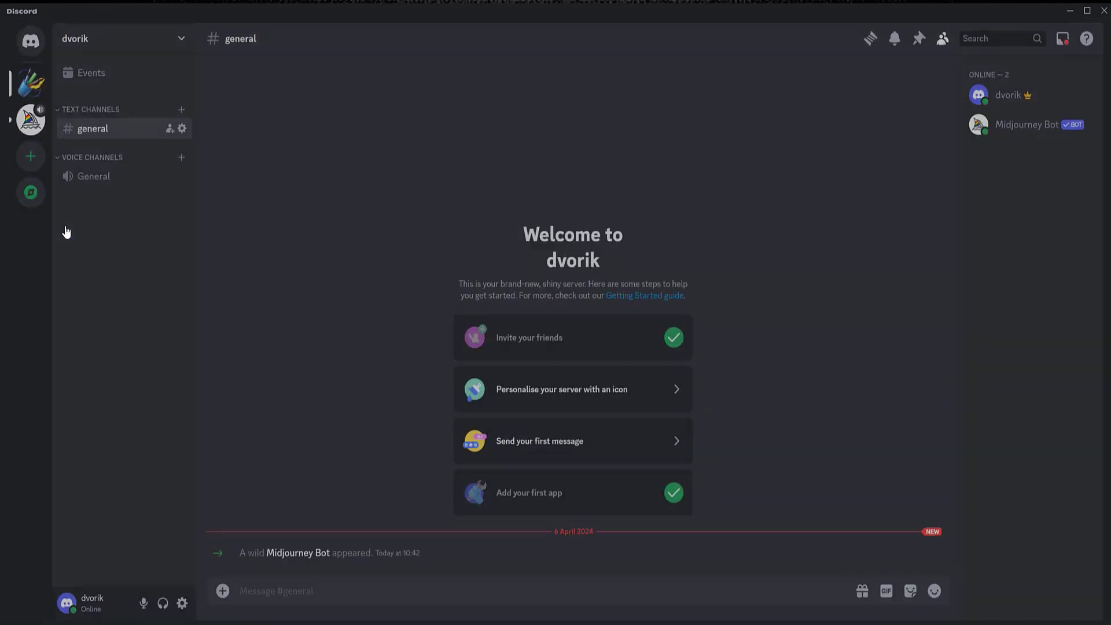
{"action": "scroll", "coordinate": [200, 234], "scroll_direction": "down", "scroll_amount": 2}
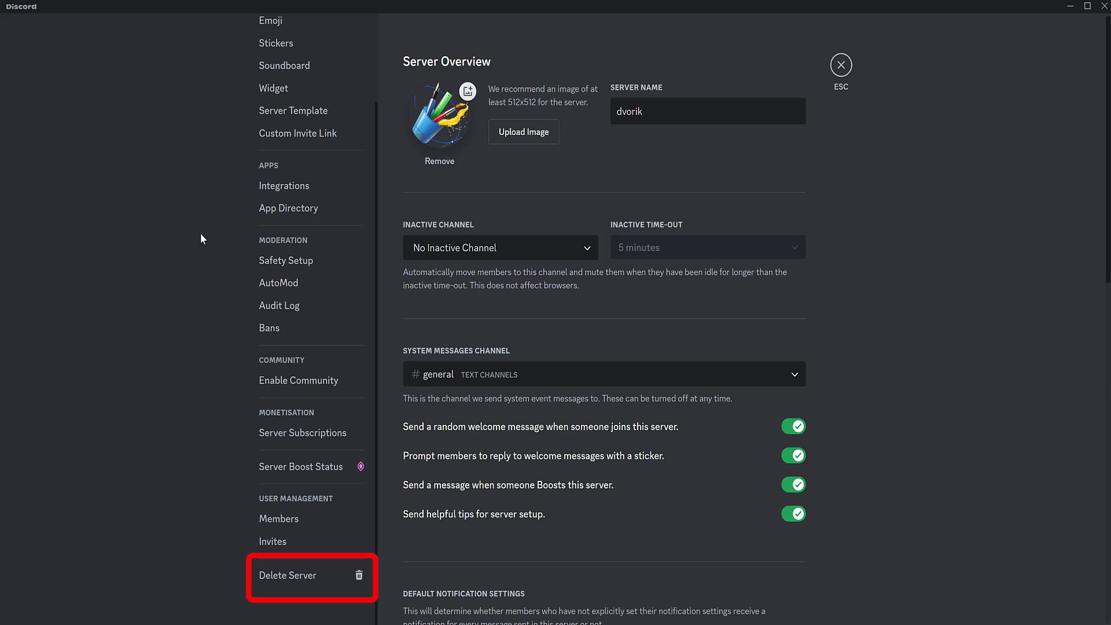
{"action": "left_click", "coordinate": [292, 576]}
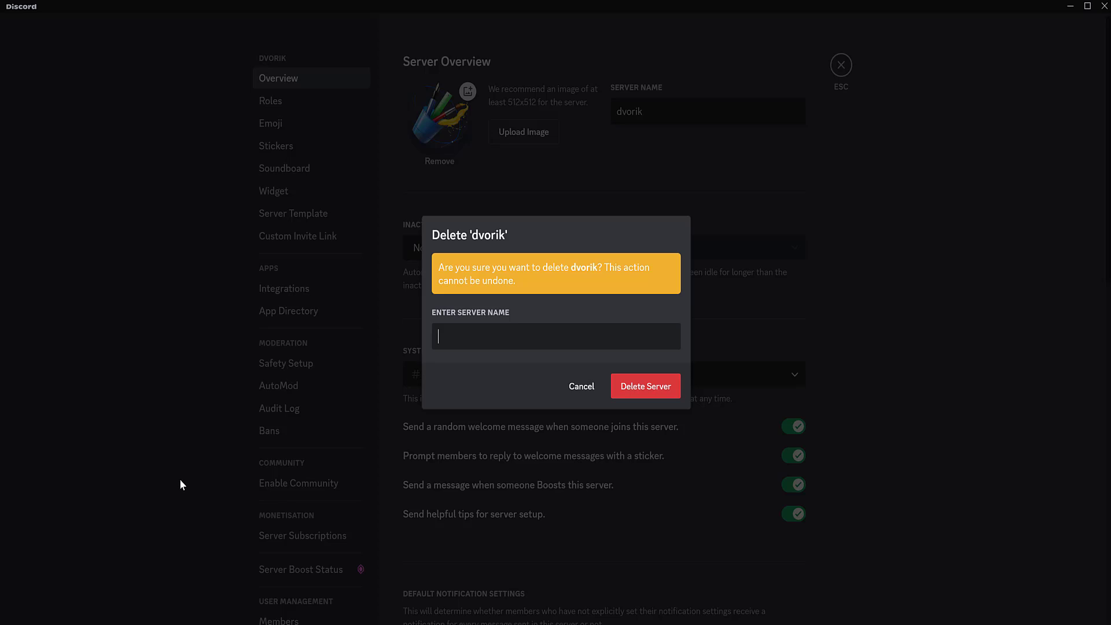
{"action": "type", "text": "dvorik"}
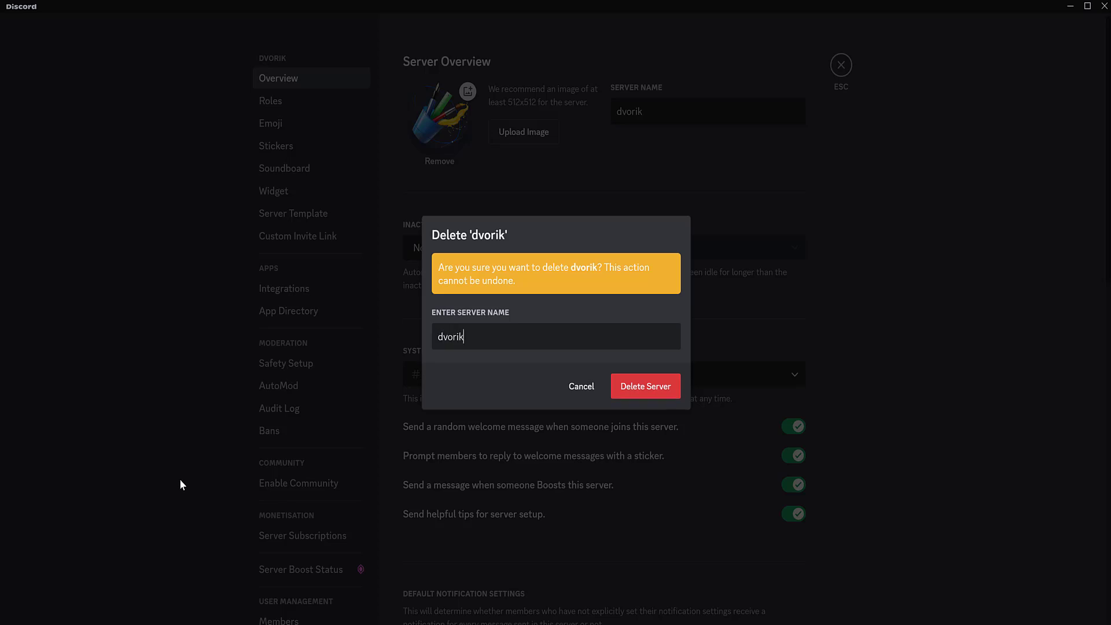